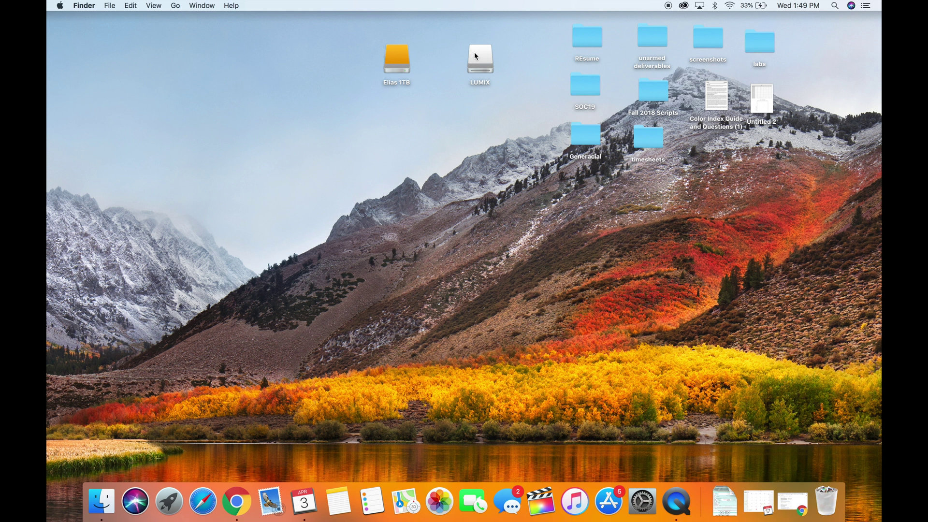
Open the LUMIX card's DCIM > 101_PANA folder to view its MOV clips.
double_click(479, 77)
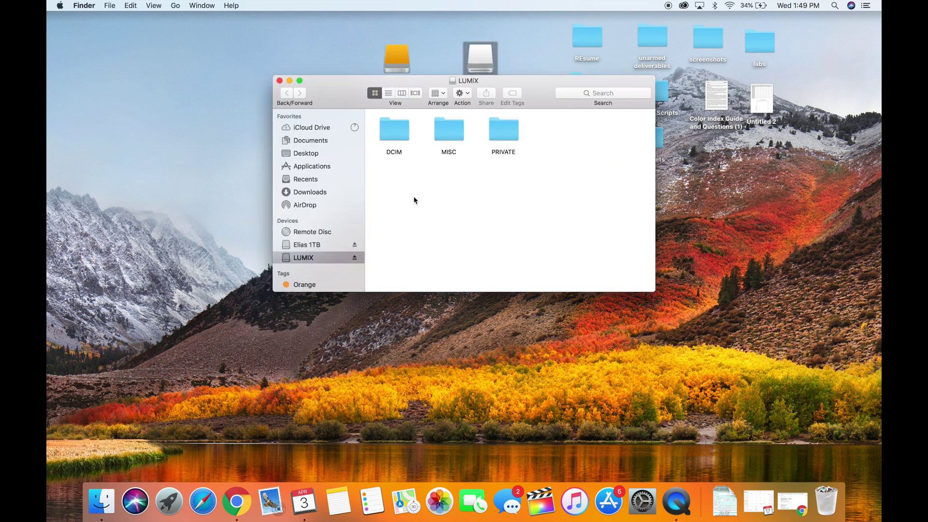
click(398, 135)
double_click(398, 135)
click(394, 129)
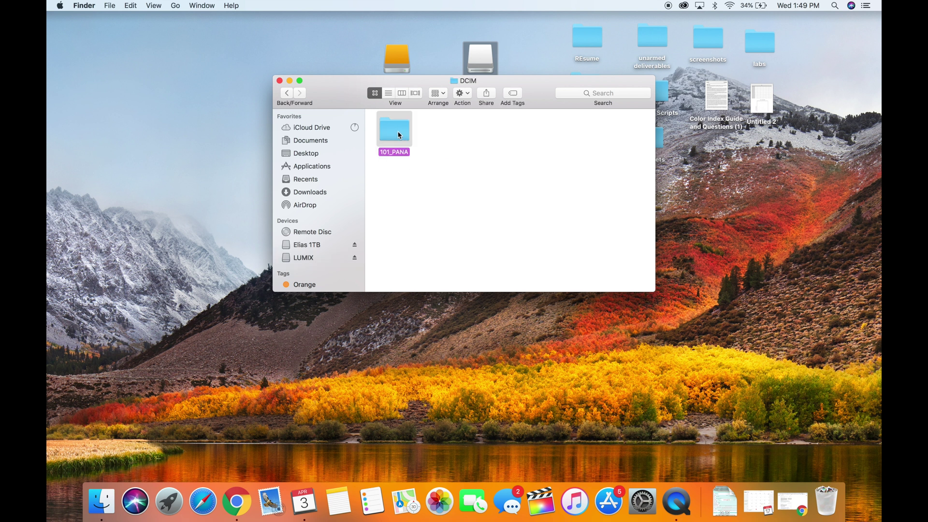
double_click(394, 130)
drag(328, 92, 478, 85)
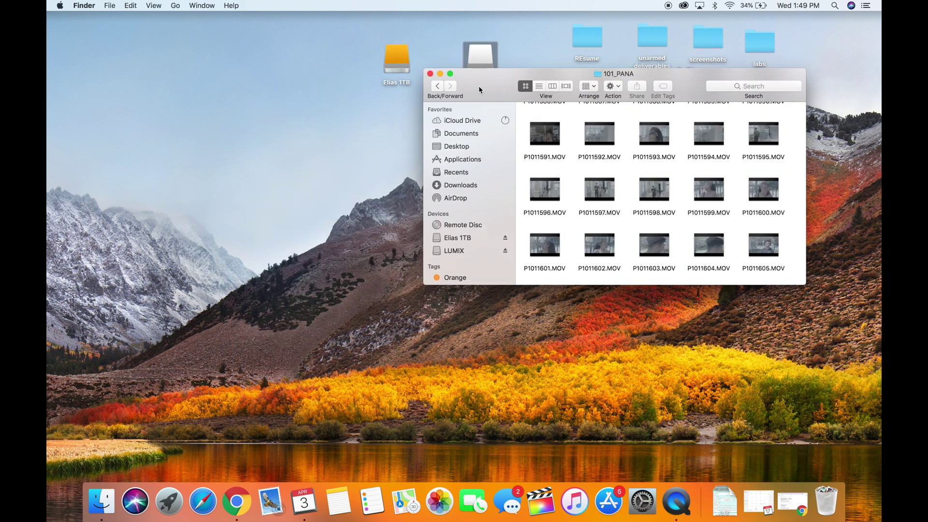
Open the Elias 1TB drive, select a group of MOV clips, then close both Finder windows.
click(387, 52)
double_click(388, 51)
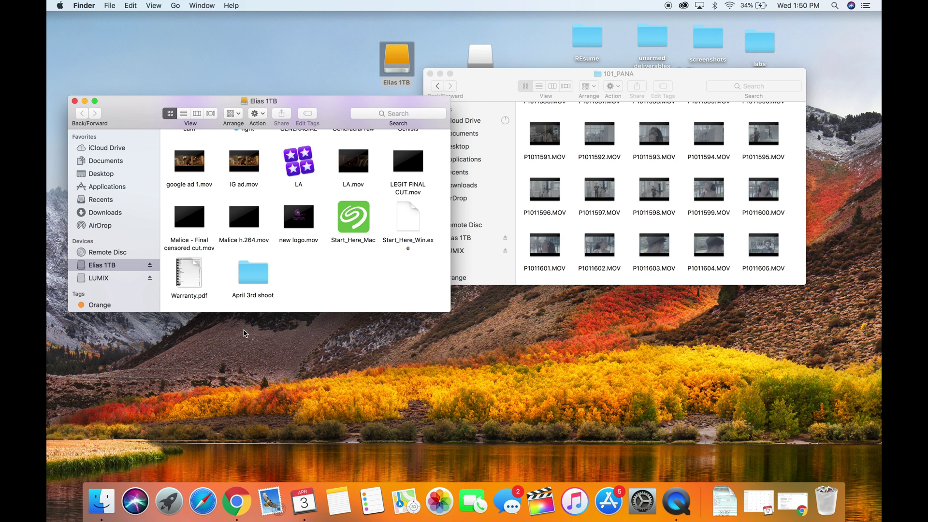
drag(522, 117, 780, 271)
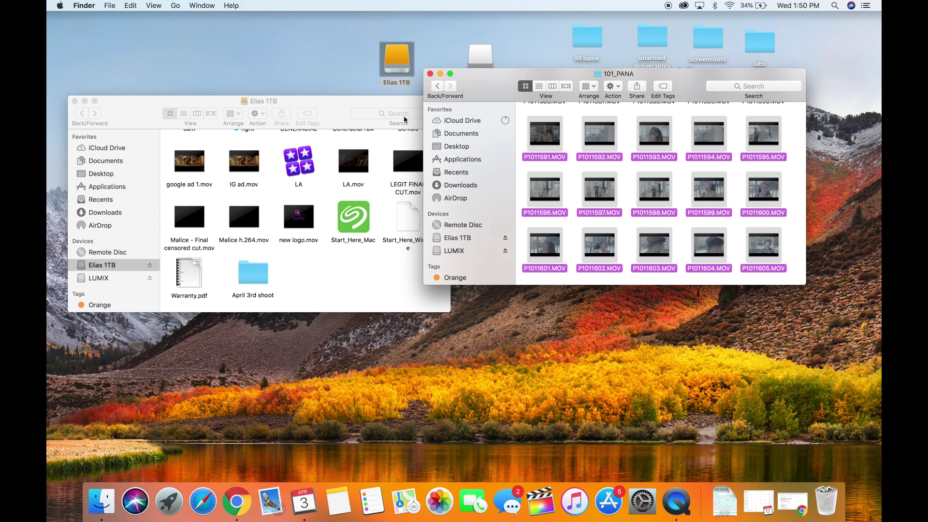
click(430, 73)
click(74, 101)
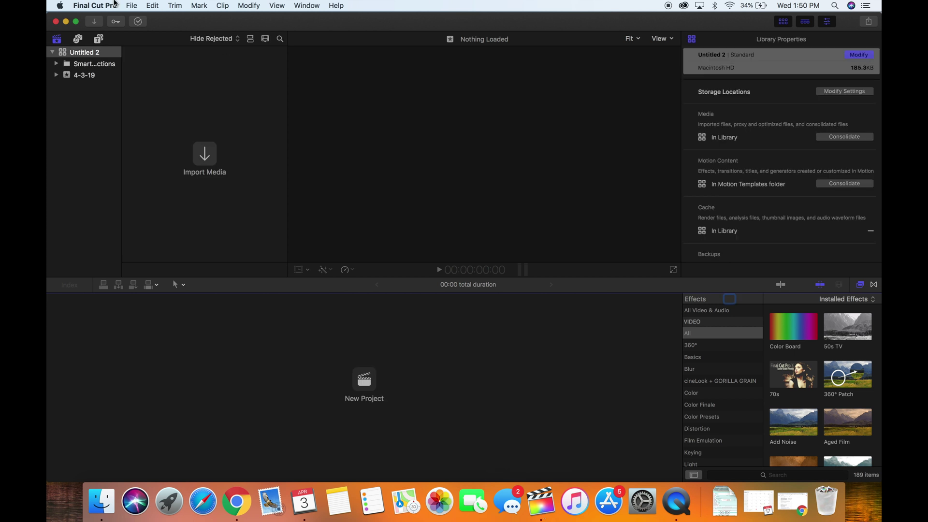
Close the Untitled 2 library and create a new library named 'April 3rd shoot'.
click(133, 5)
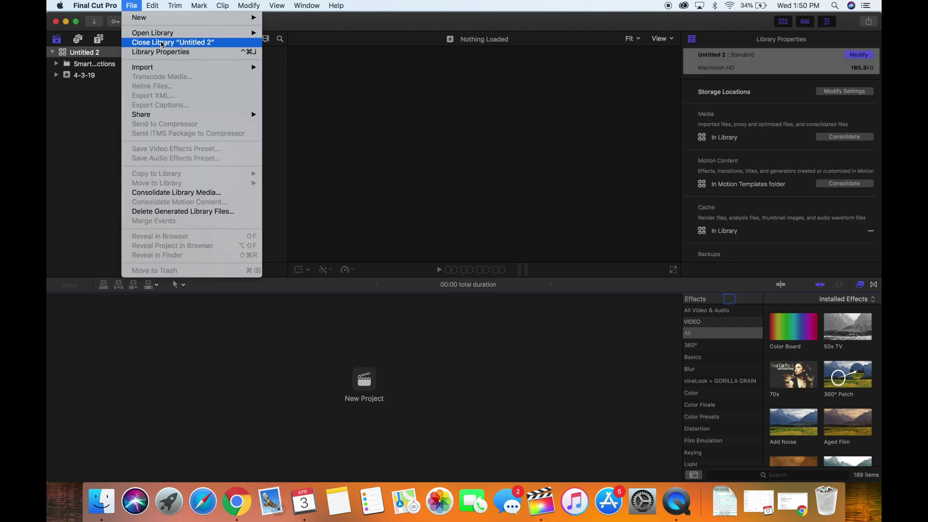
click(161, 44)
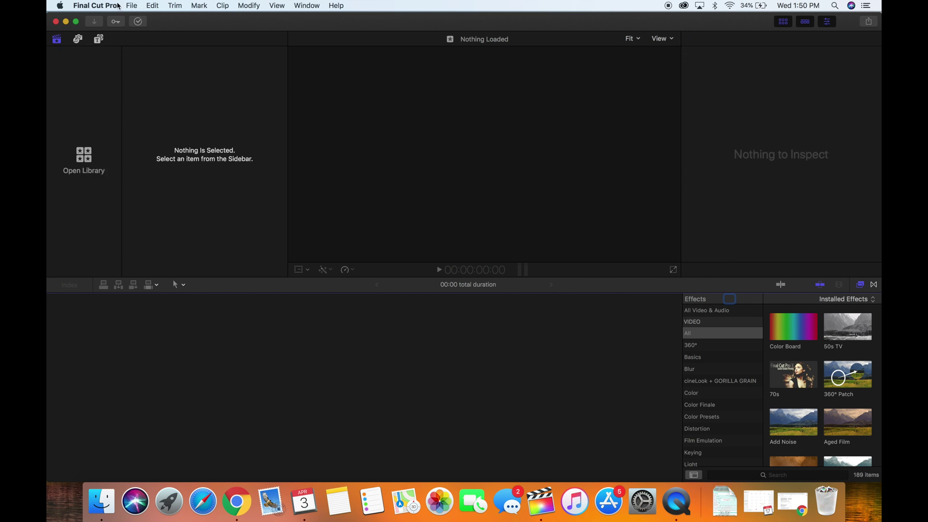
click(133, 5)
mouse_move(169, 36)
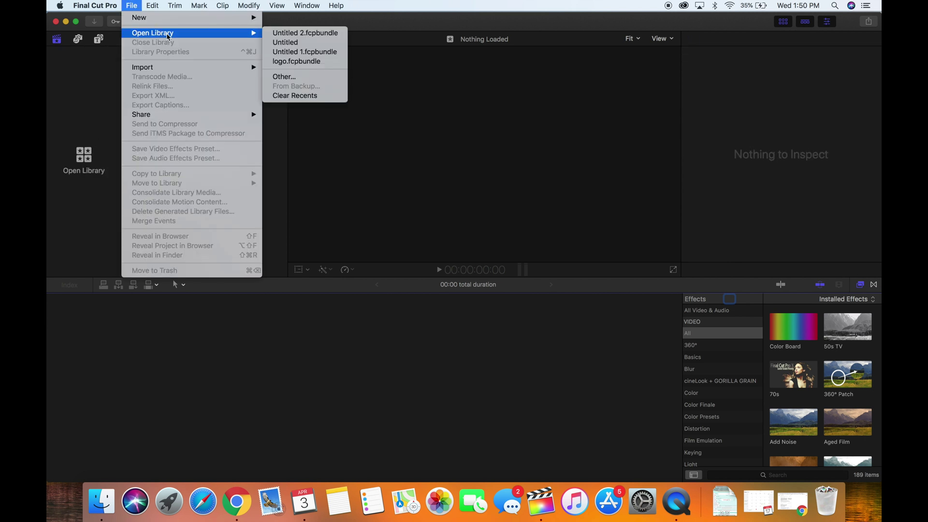
mouse_move(192, 19)
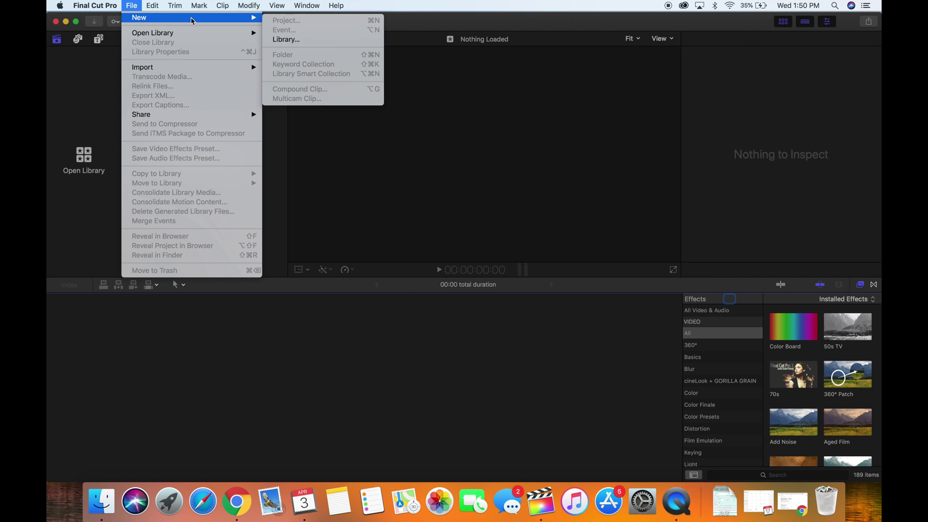
click(296, 40)
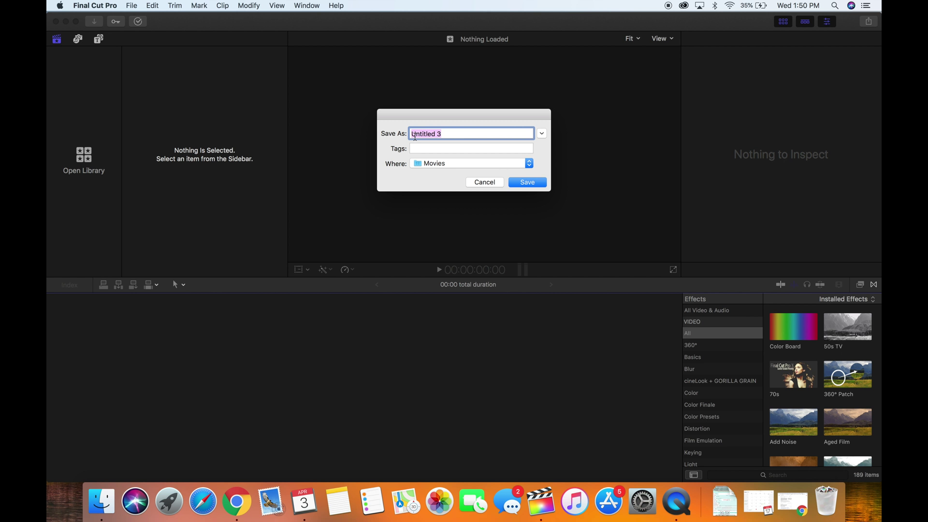
text(April 3rd shoot)
Set the new library's location to the Elias 1TB drive and save it.
click(446, 167)
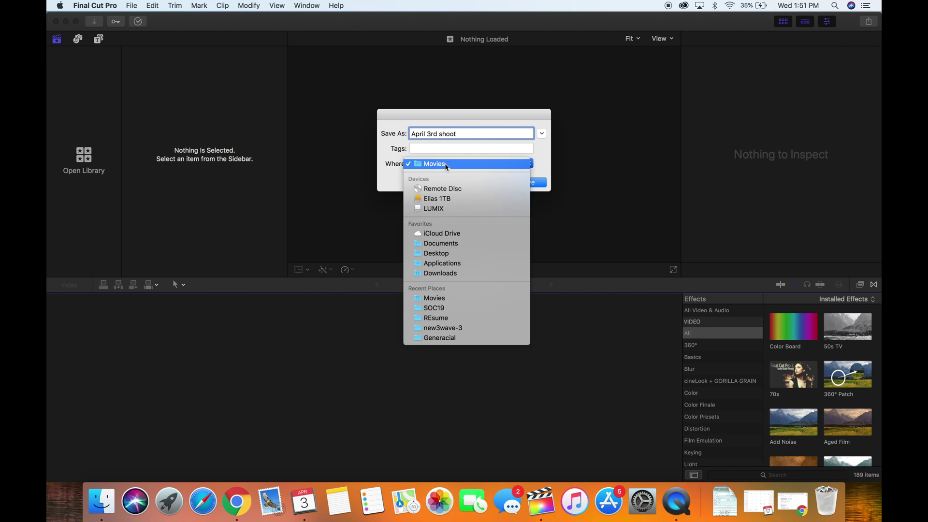
click(445, 165)
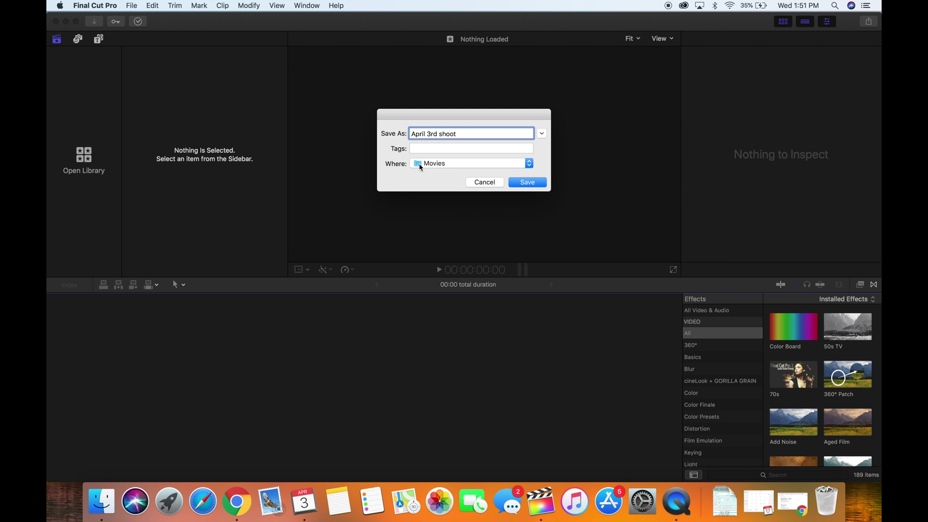
click(444, 167)
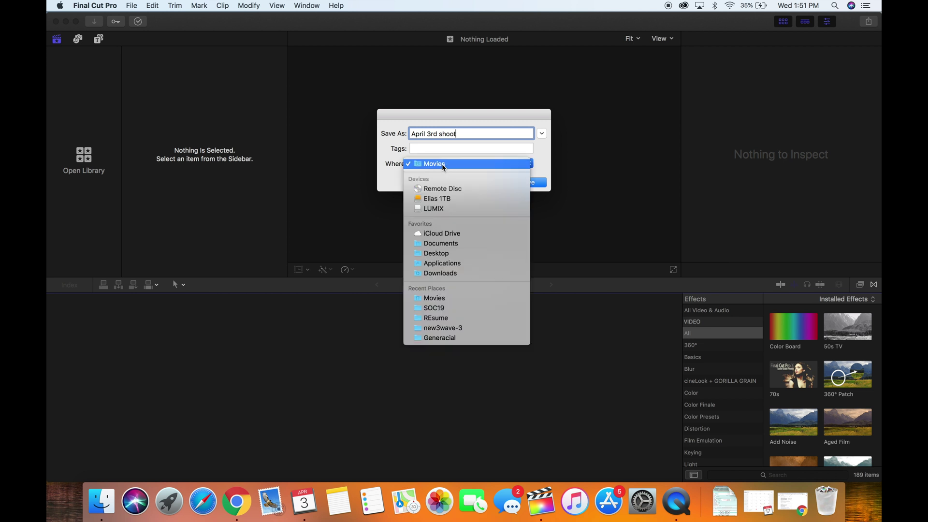
click(443, 198)
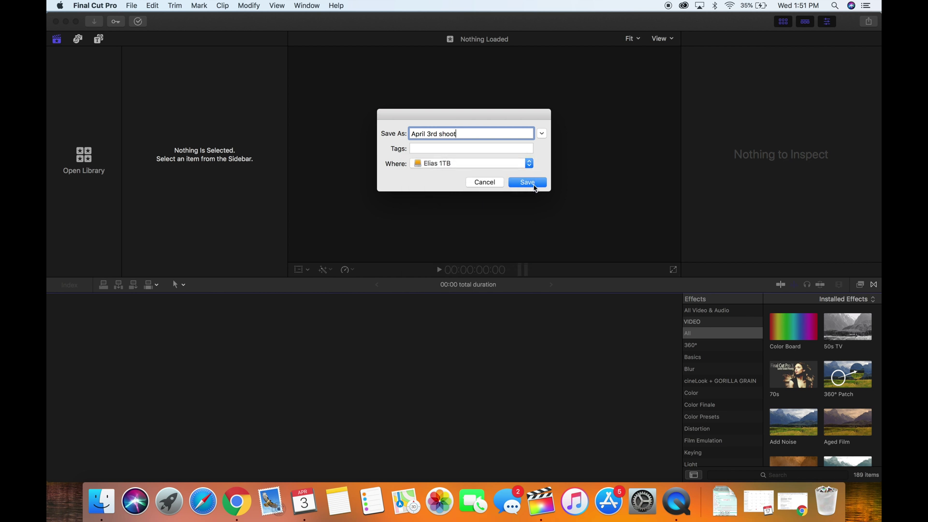
click(533, 186)
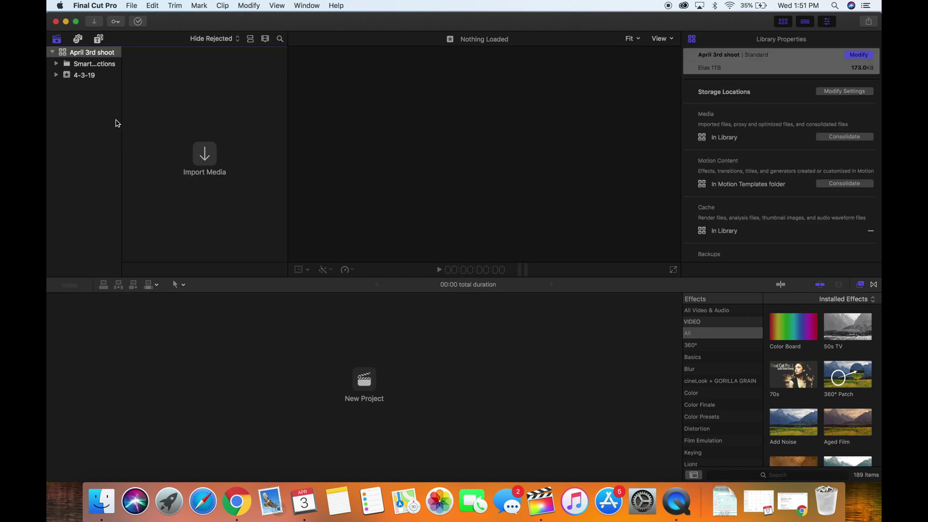
Create a project named 'April 3rd shoot' in event 4-3-19 and select it in the library.
click(364, 380)
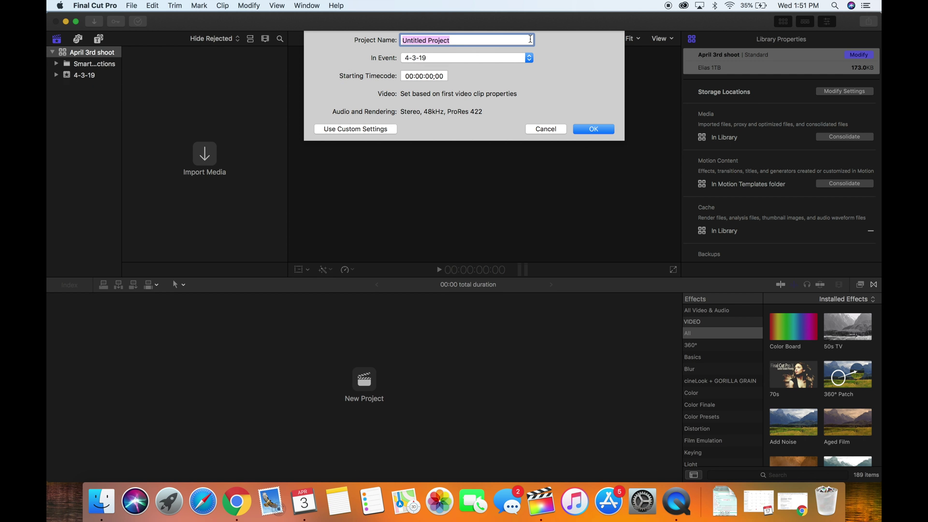
text(April 3rd)
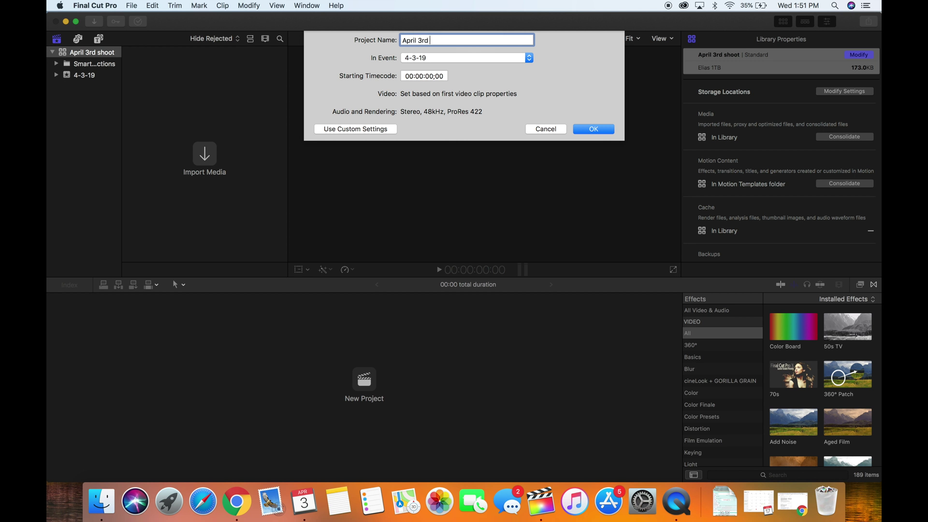
text( shot)
text(t)
click(594, 129)
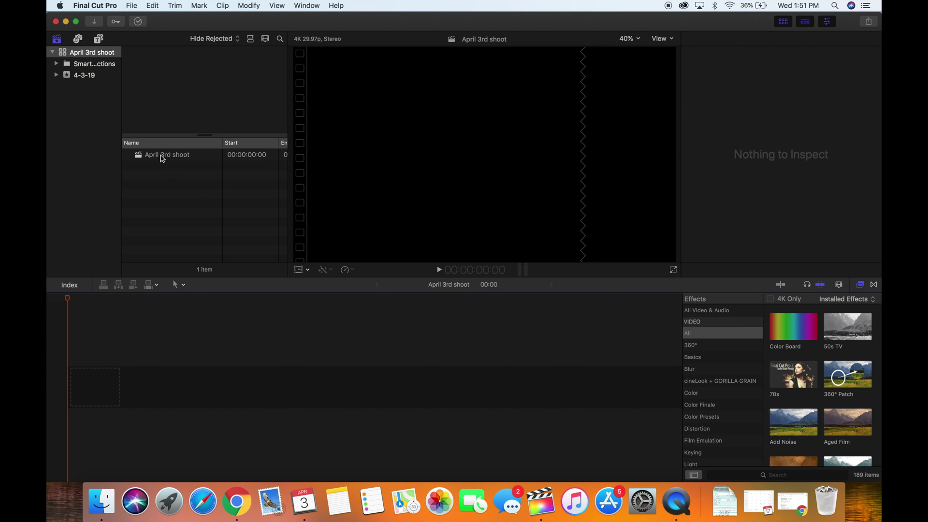
click(162, 159)
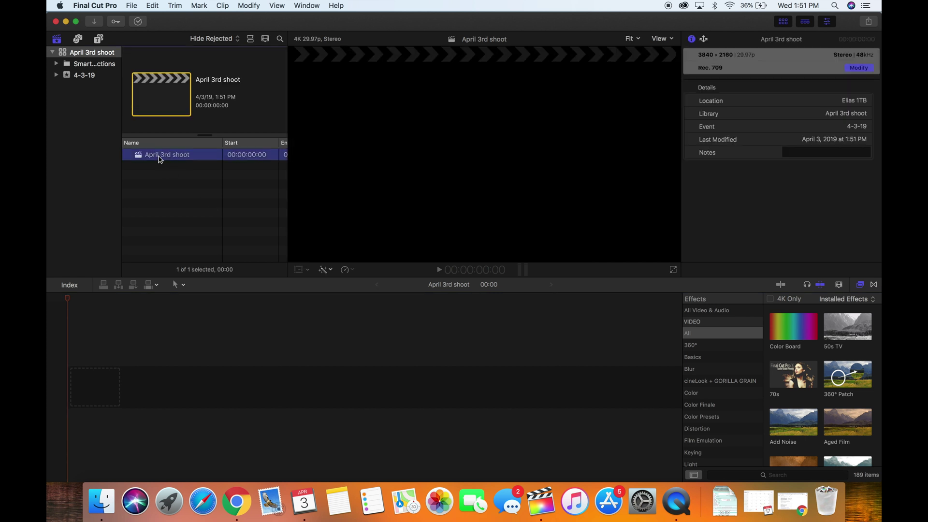
Open Media Import and show the LUMIX card's video clips.
click(130, 5)
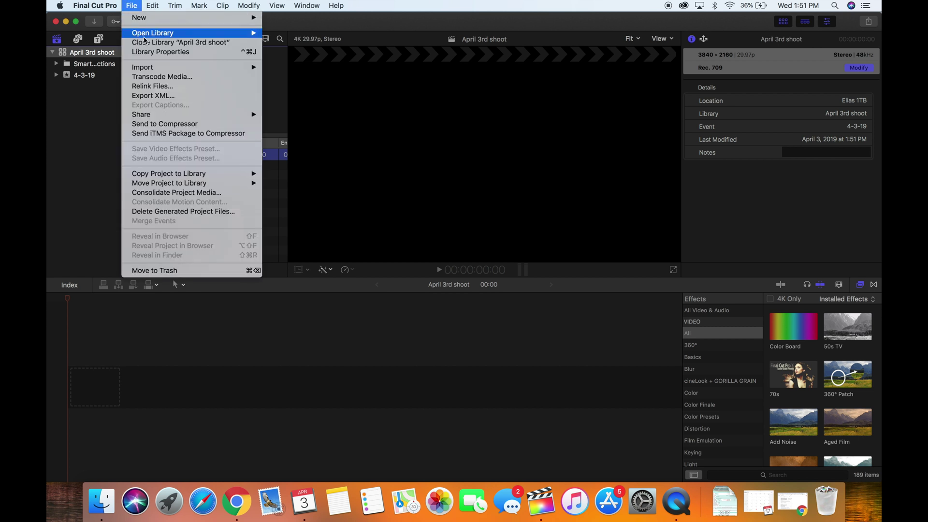
mouse_move(177, 66)
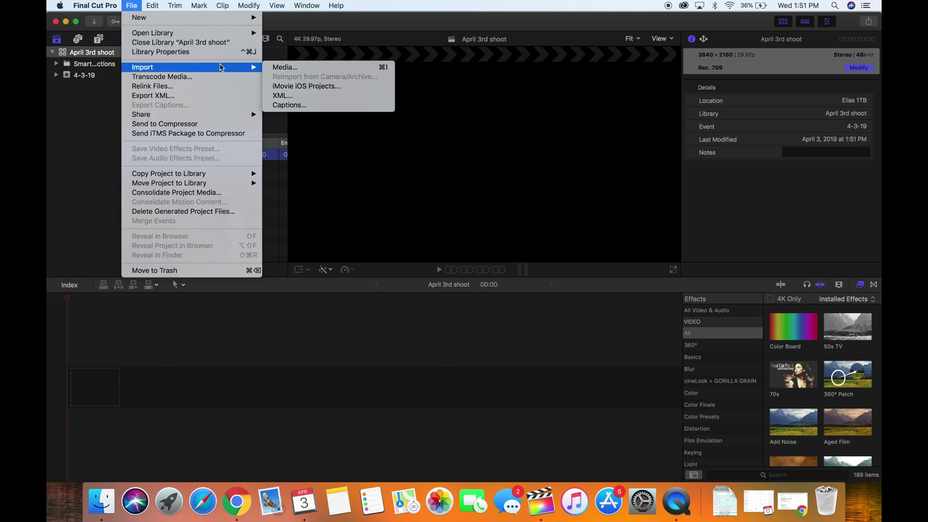
click(288, 67)
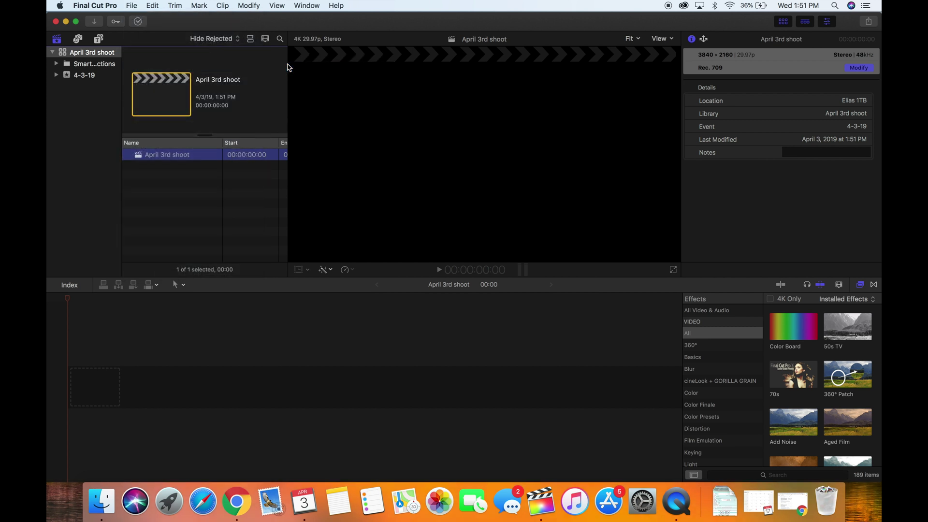
key(super+i)
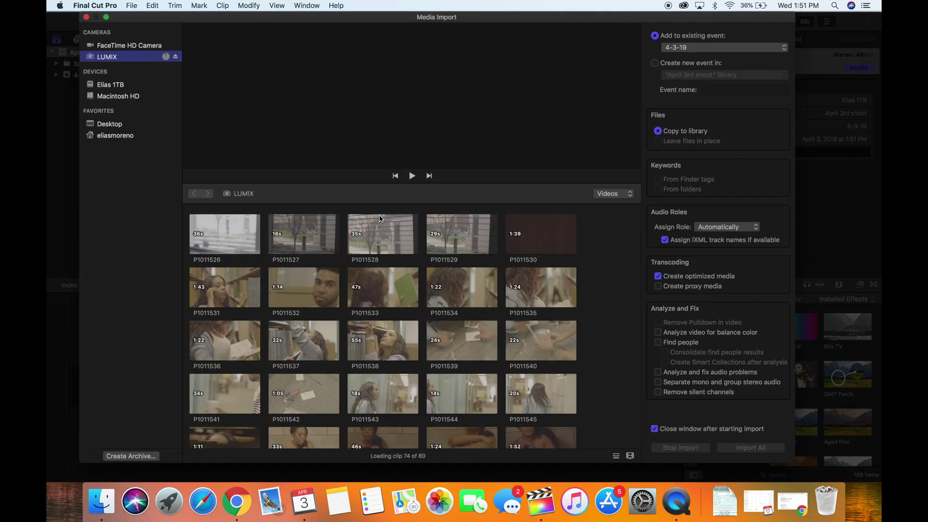
click(121, 86)
click(116, 135)
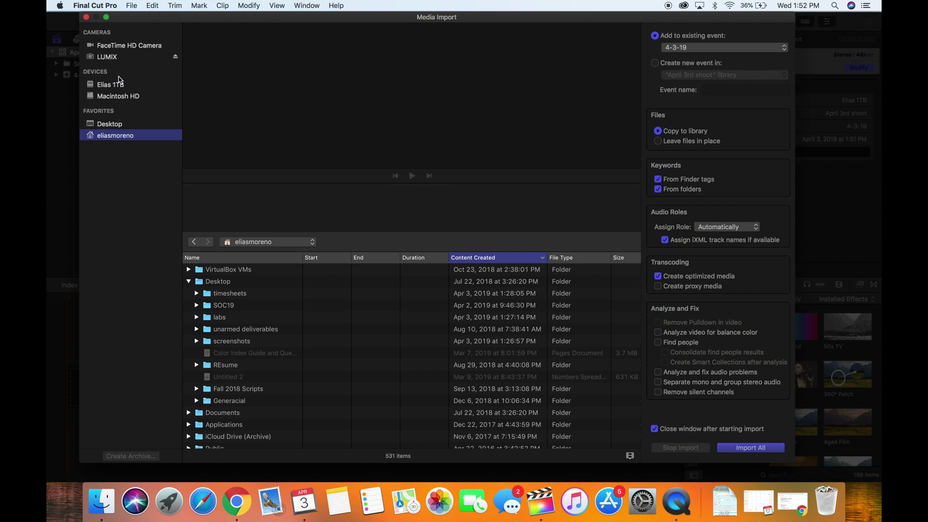
click(115, 59)
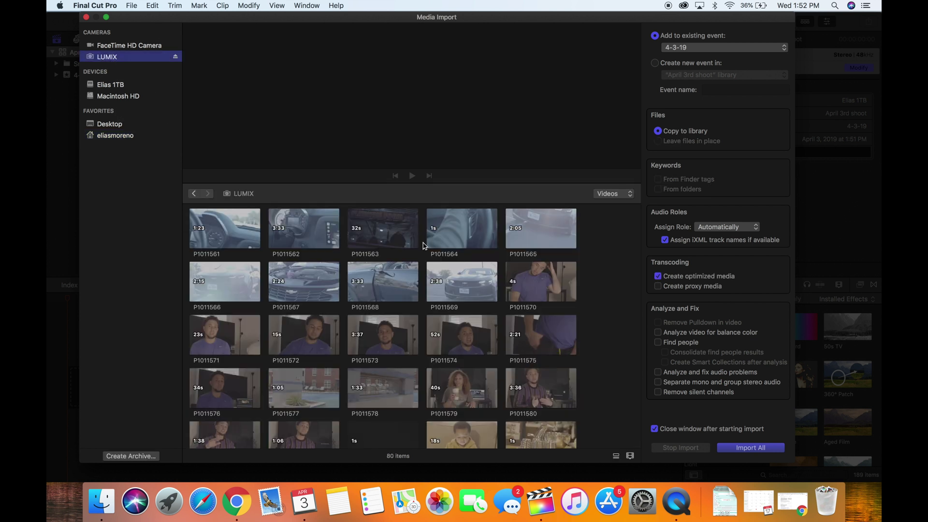
Select clips P1011590 through P1011605 and keep 4-3-19 as the destination event.
scroll(435, 300, down, 10)
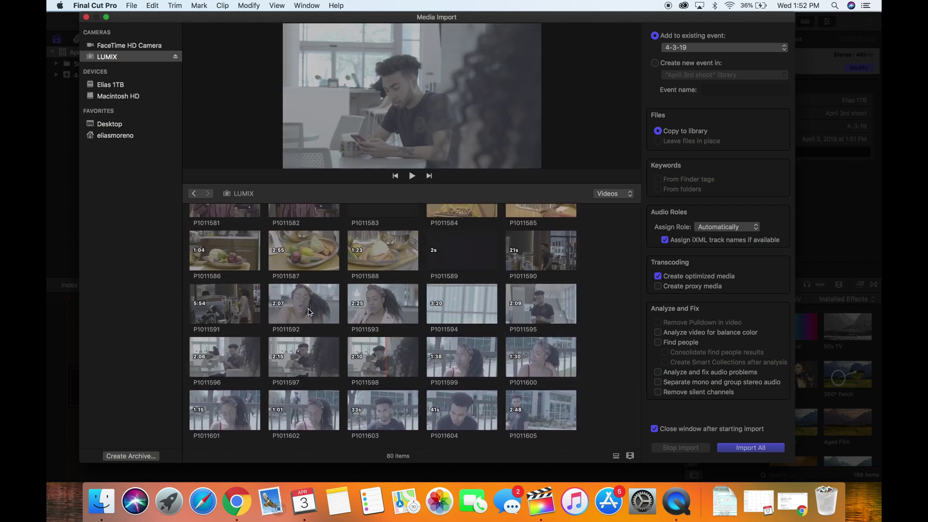
click(539, 258)
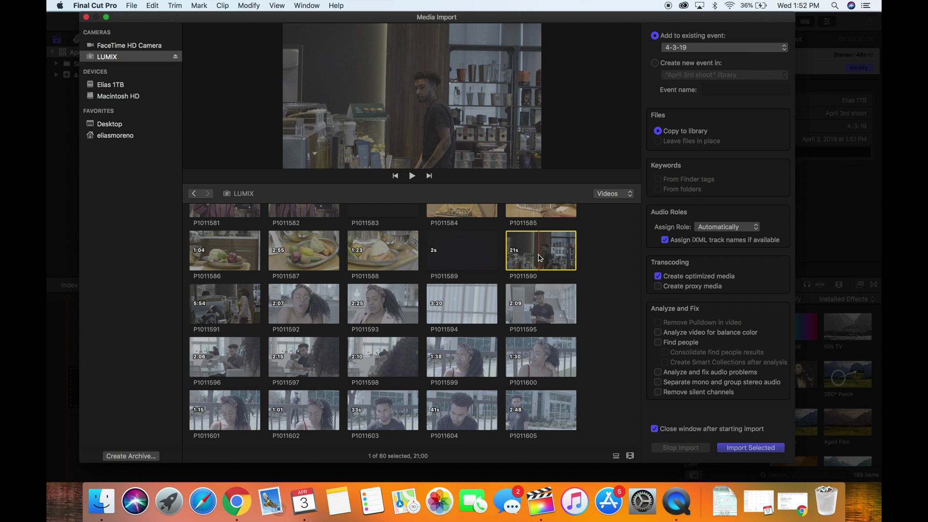
shift+click(530, 408)
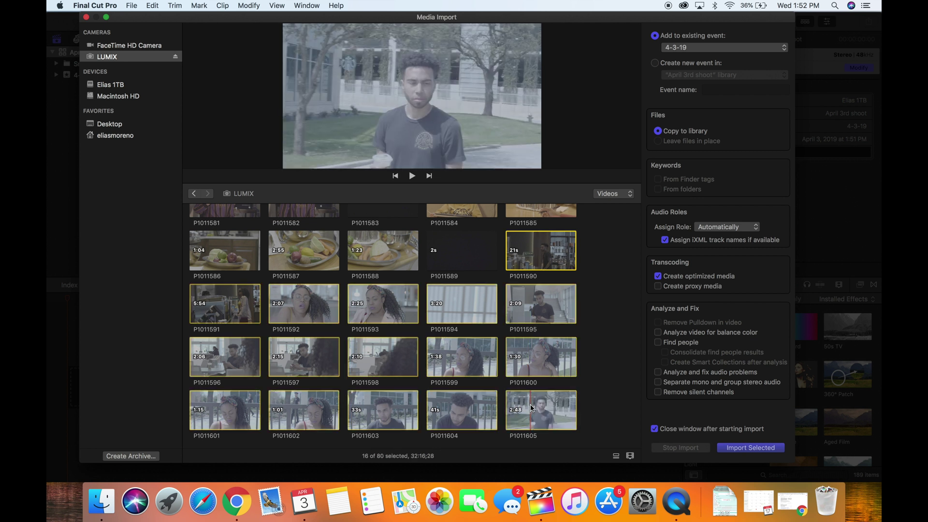
click(697, 49)
click(682, 48)
Keep audio roles automatic, leave proxy media off, and import the 16 selected clips.
click(702, 228)
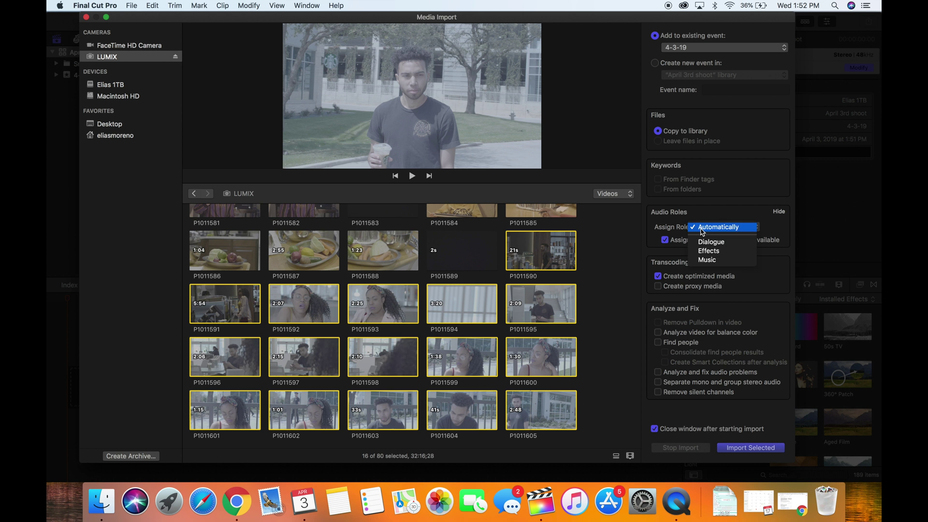
click(702, 231)
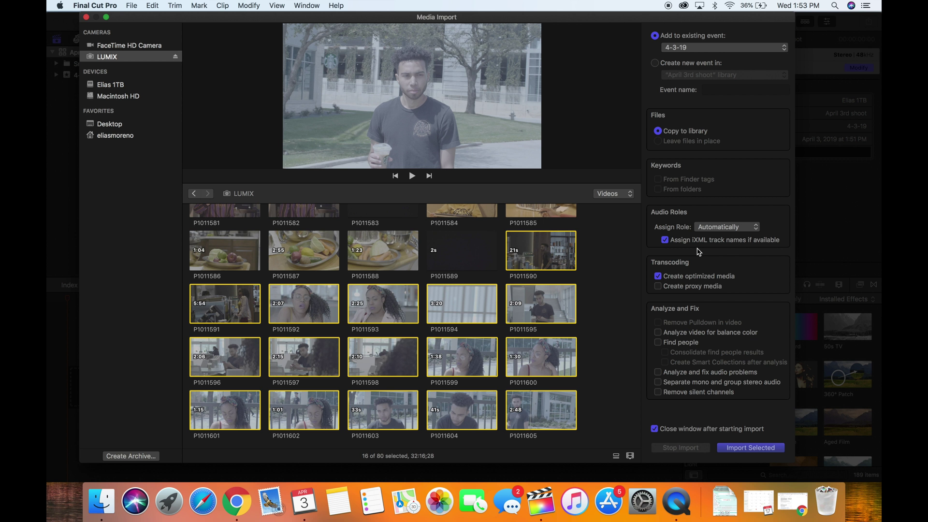
click(709, 228)
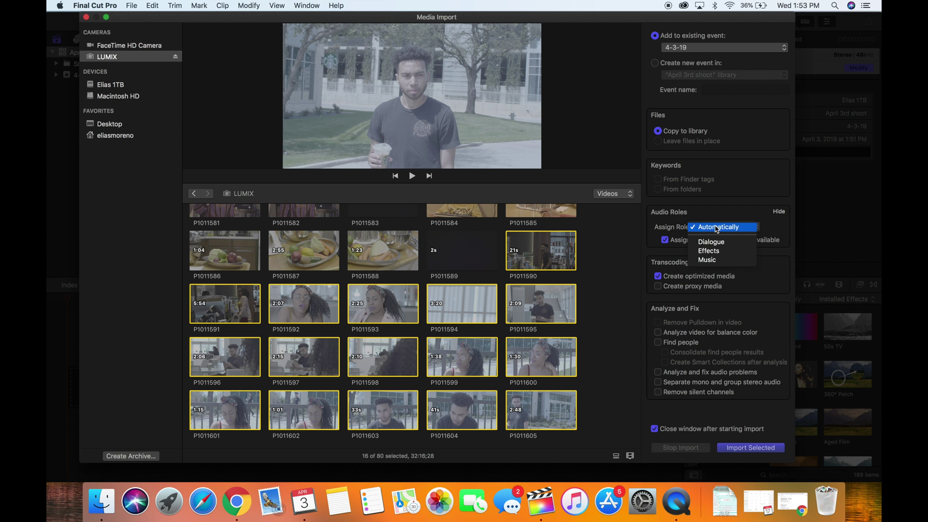
click(716, 228)
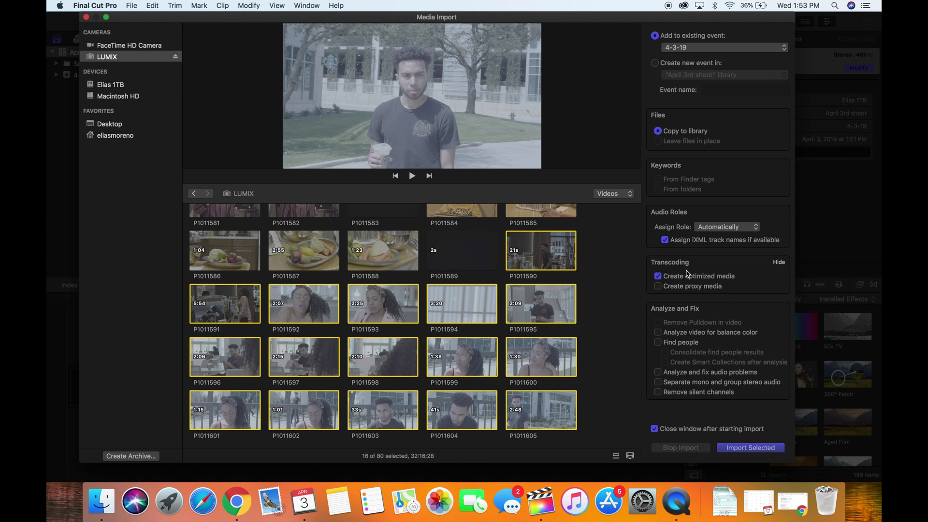
click(657, 286)
click(658, 287)
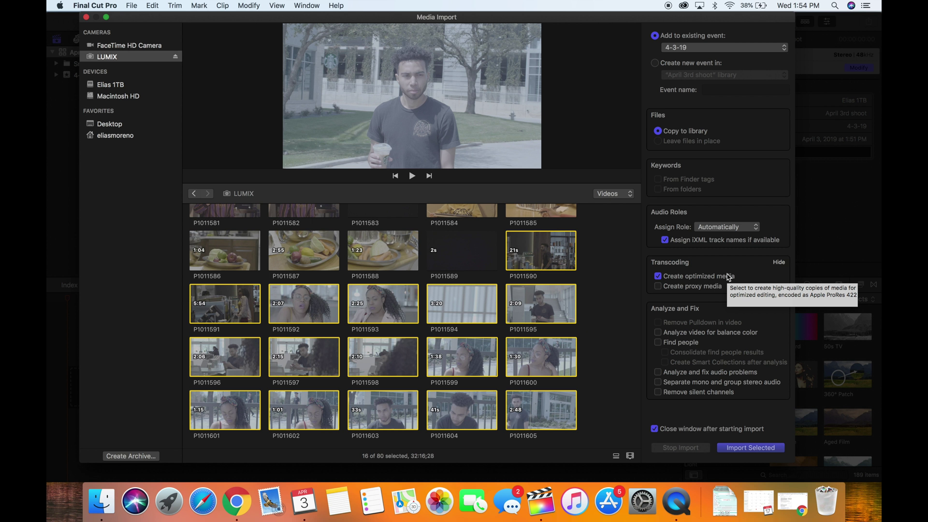
click(742, 449)
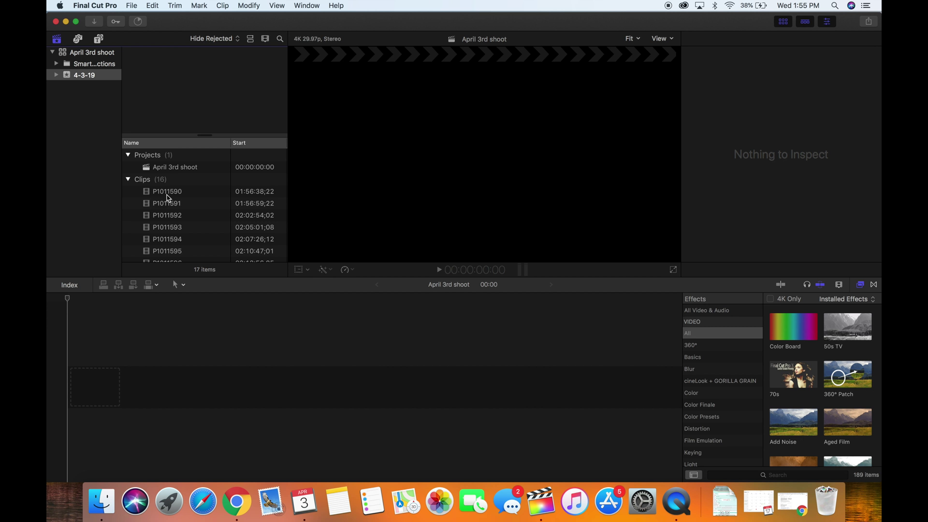
Load clip P1011590 in the viewer and show the Background Tasks progress.
click(167, 195)
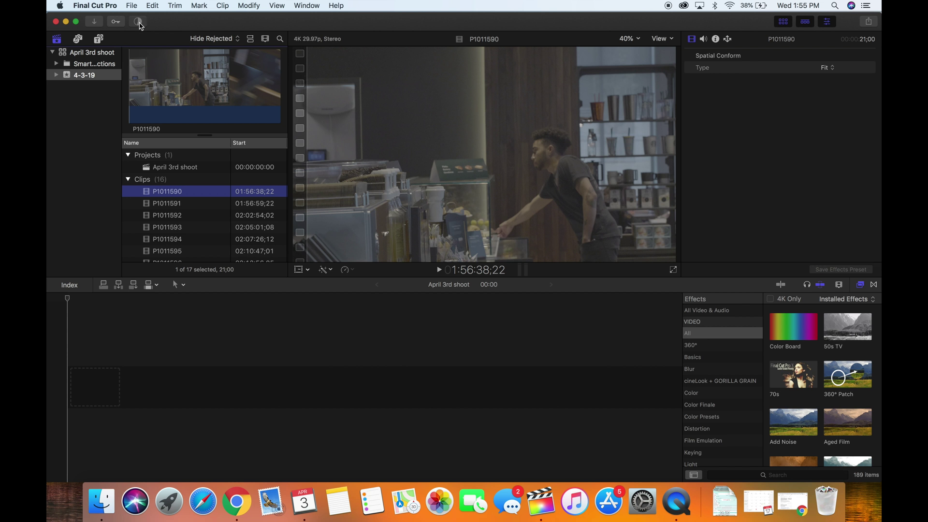
click(138, 23)
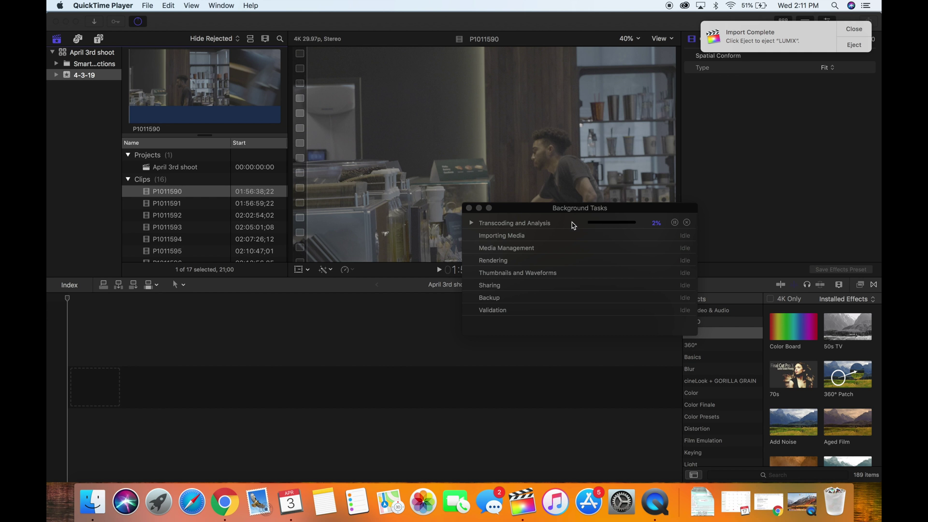
Watch Transcoding and Analysis until every task reads Idle, then close Background Tasks.
scroll(193, 205, down, 3)
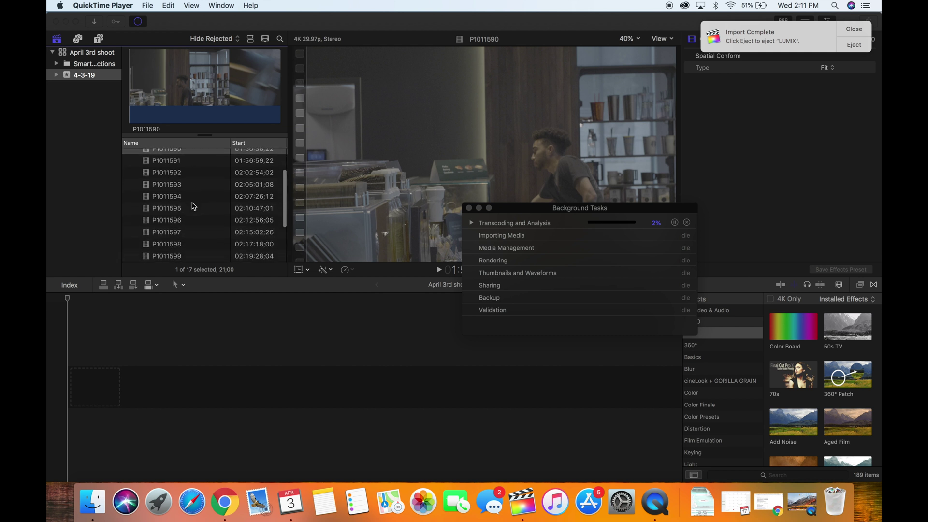
scroll(194, 205, down, 5)
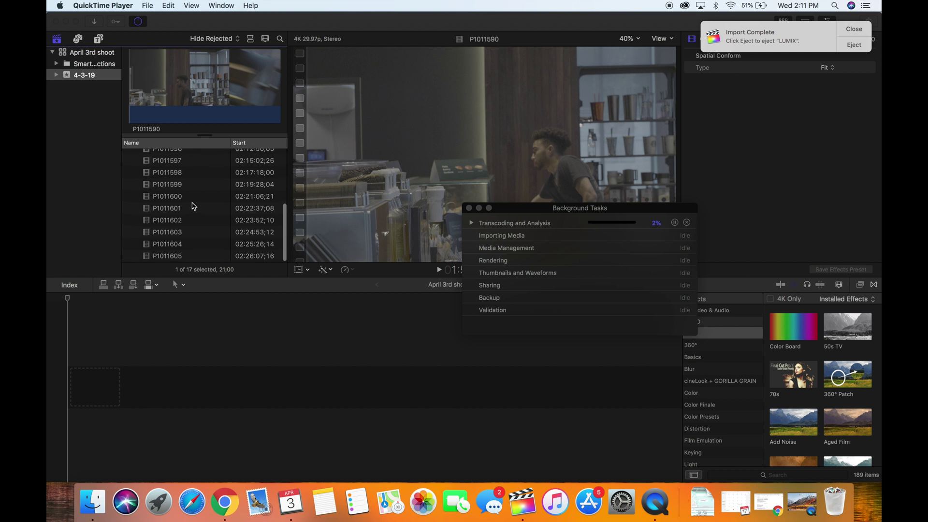
scroll(193, 205, up, 5)
scroll(194, 205, up, 3)
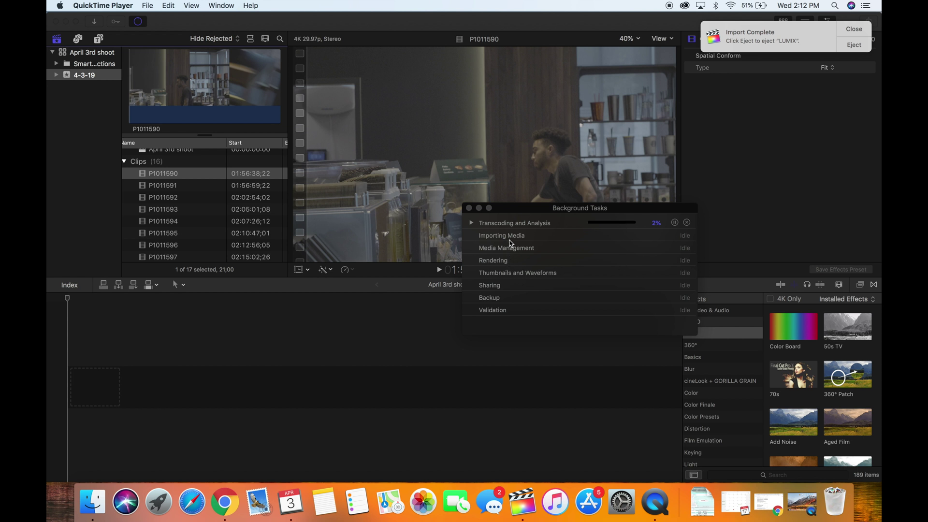
scroll(186, 196, up, 2)
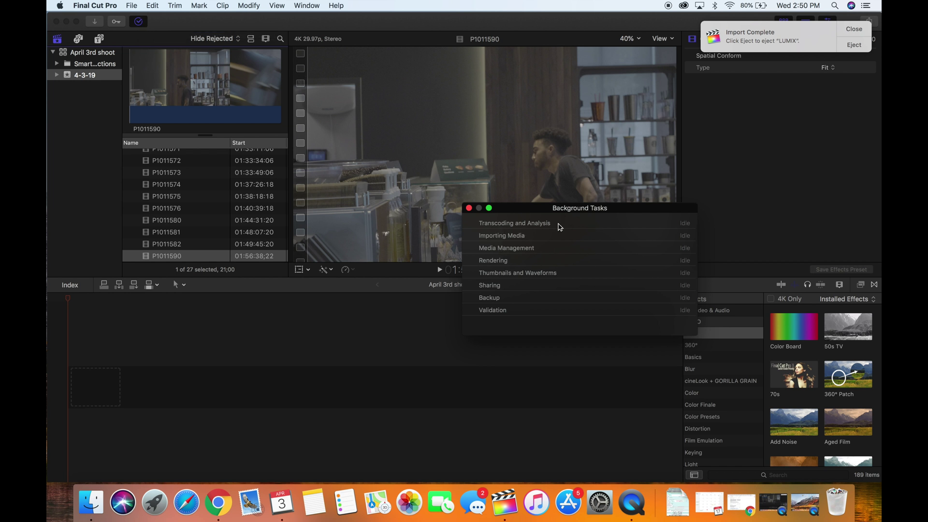
click(468, 208)
Step down the event's clip list from P1011592 to preview clip P1011601.
scroll(198, 222, down, 8)
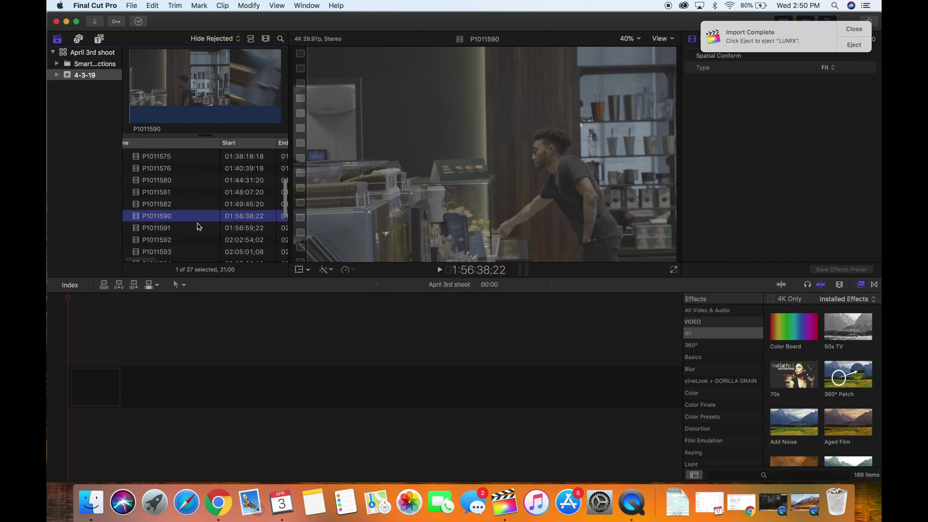
scroll(197, 197, up, 10)
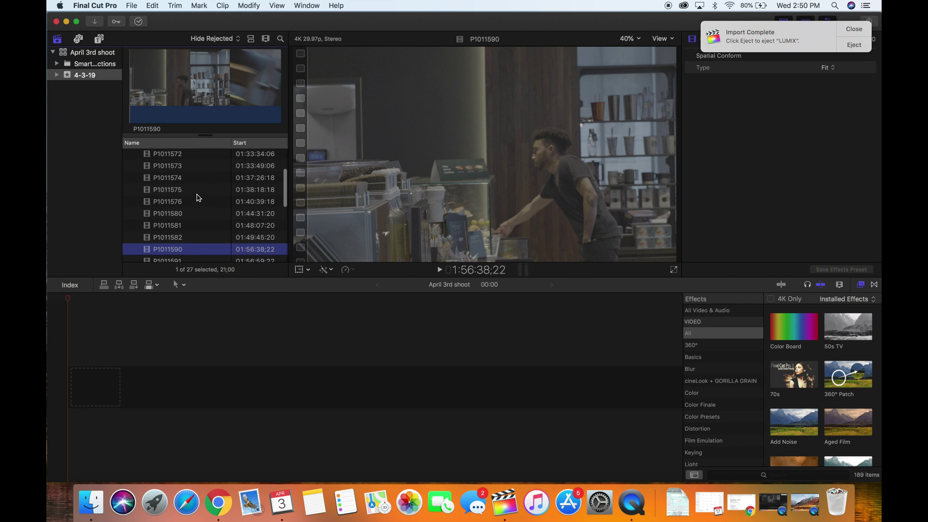
click(192, 192)
key(Down)
scroll(182, 186, down, 5)
click(180, 180)
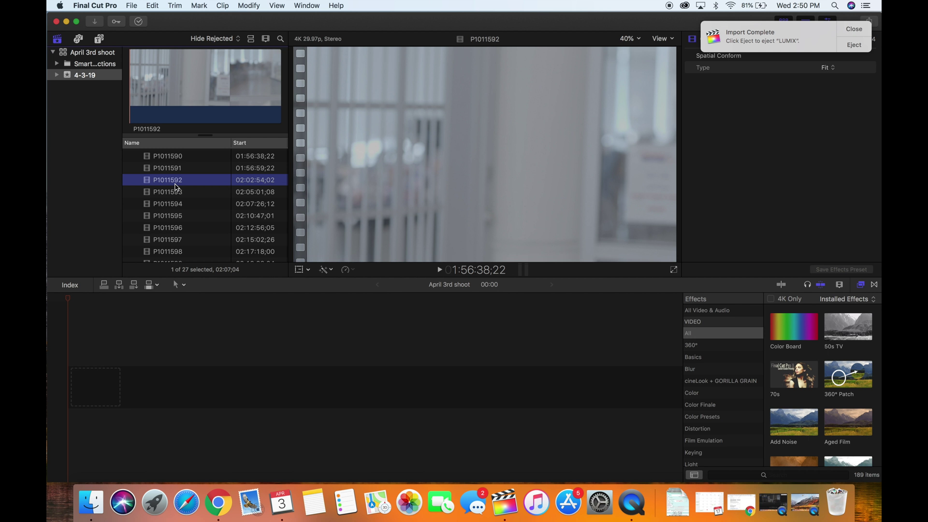
key(Down)
key(Down)
key(Down)
key(Down)
key(Down)
key(Down)
key(Down)
key(Down)
key(Down)
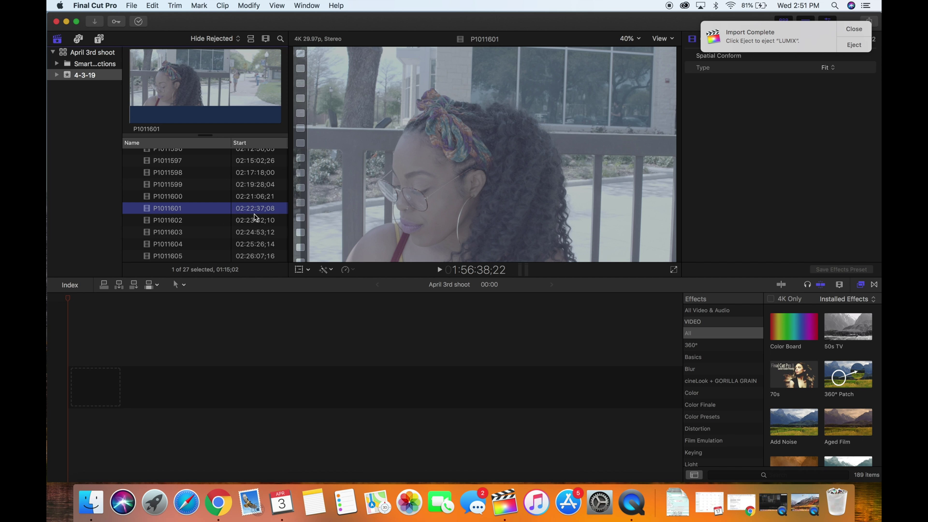
Mark a 7-second in/out range in P1011601 and place it at the timeline start.
click(148, 98)
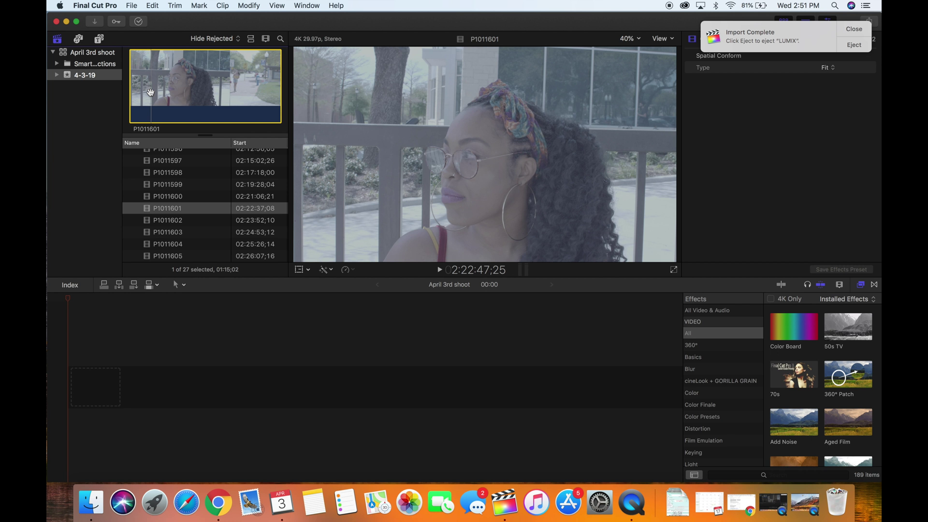
key(i)
key(space)
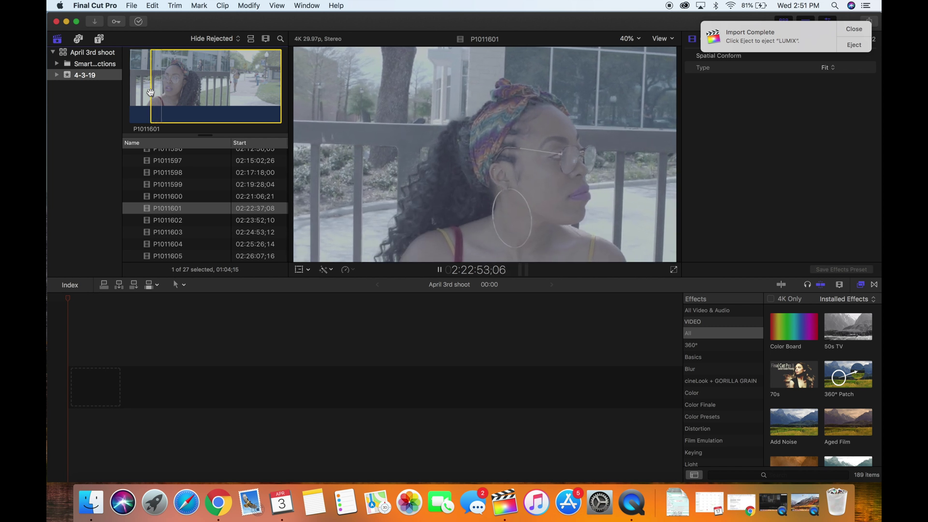
key(o)
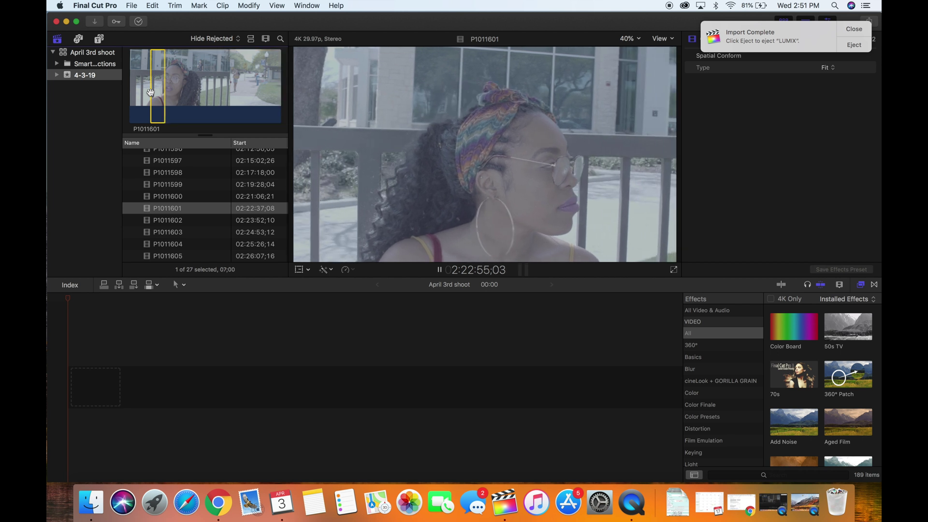
key(space)
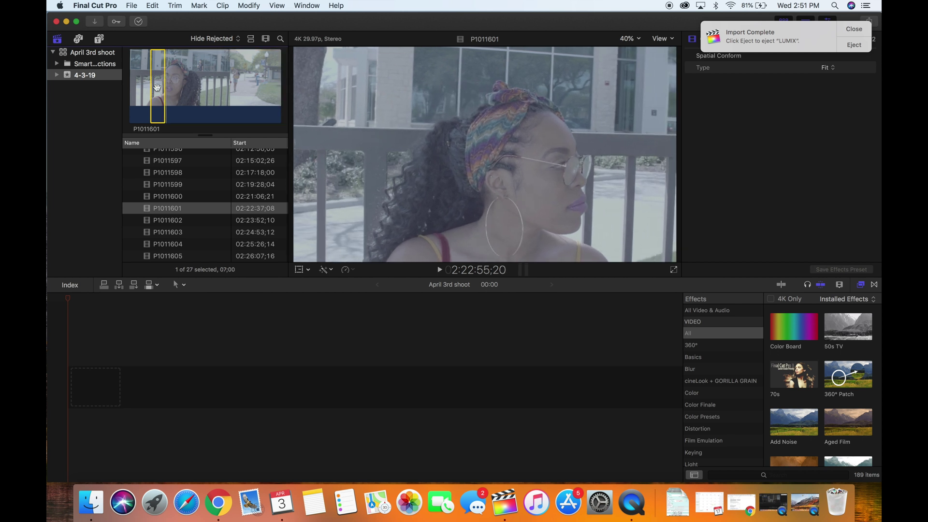
drag(152, 90, 153, 391)
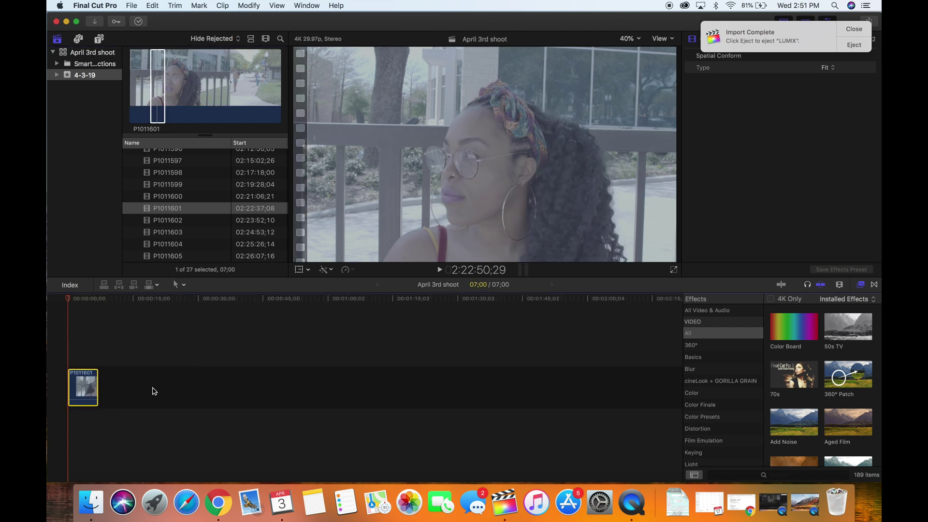
Add a Color Board effect to clip P1011601 and set Master exposure to -21%.
click(88, 310)
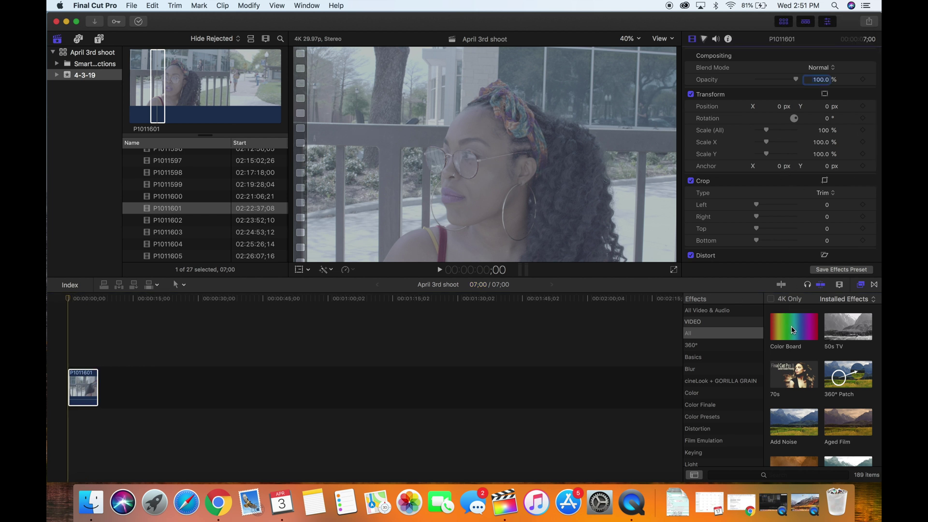
drag(791, 329, 83, 388)
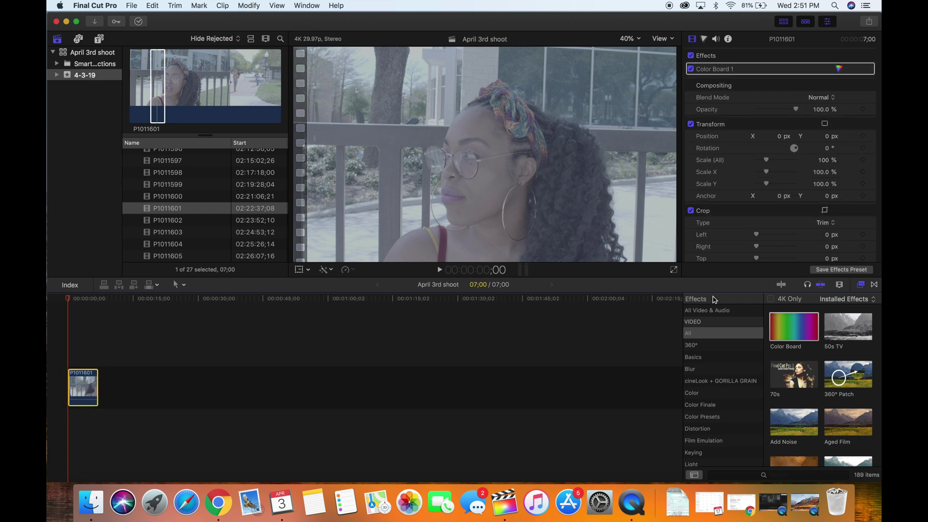
click(839, 68)
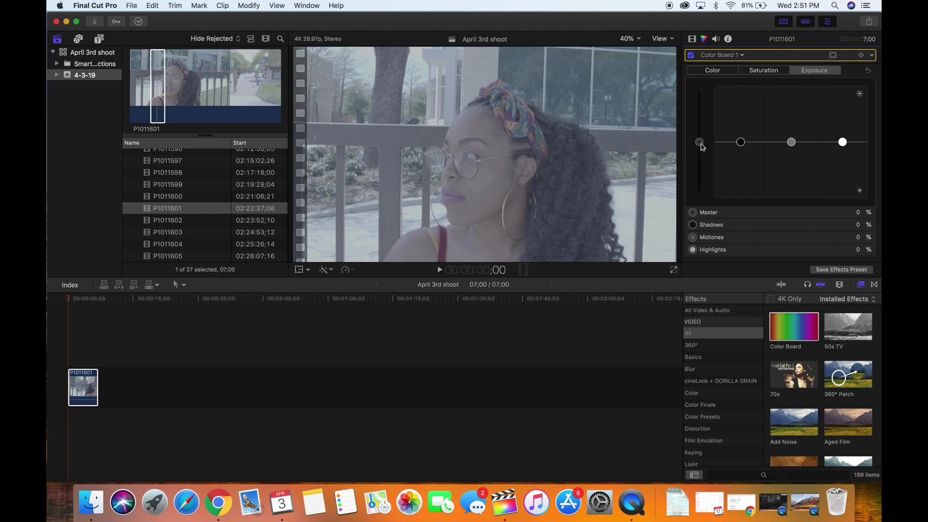
drag(700, 142, 703, 159)
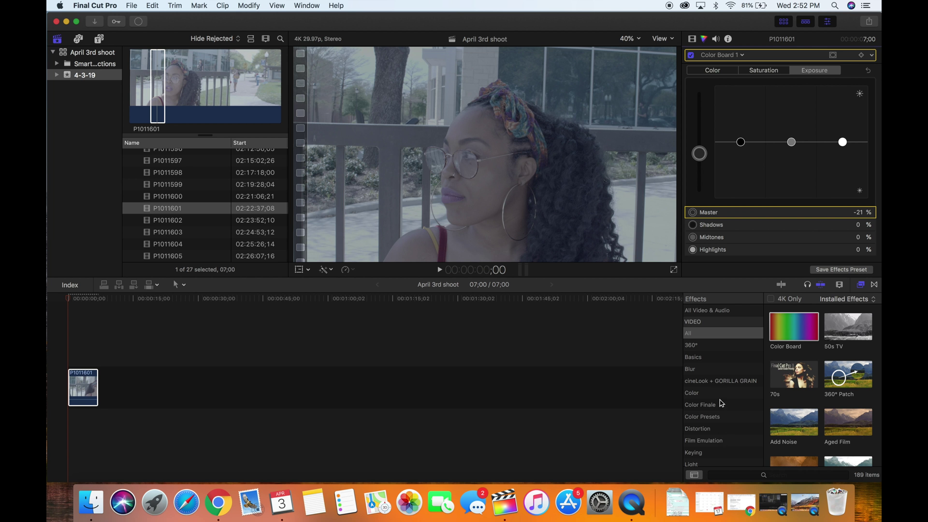
Apply the Letterbox effect from the Effects browser to the timeline clip, set Border Size to 10, then stop the preview.
click(733, 476)
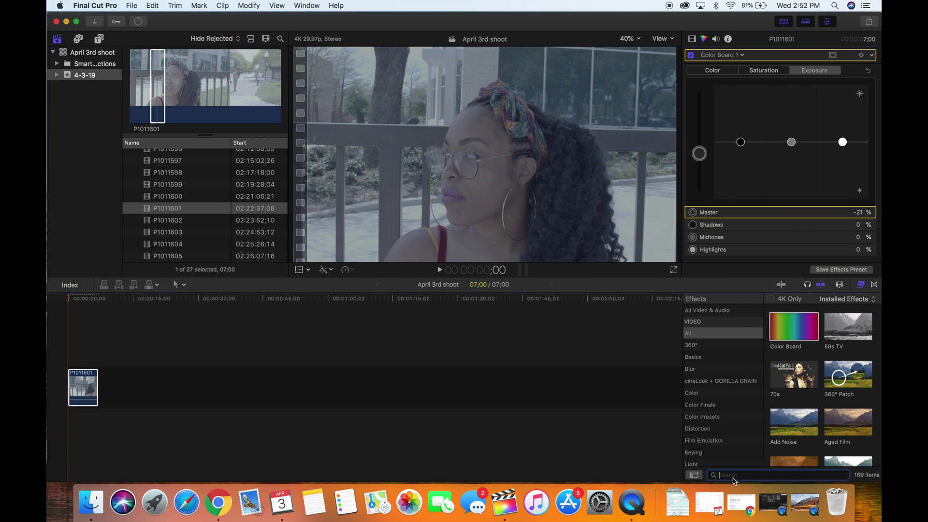
text(lett)
drag(796, 328, 89, 386)
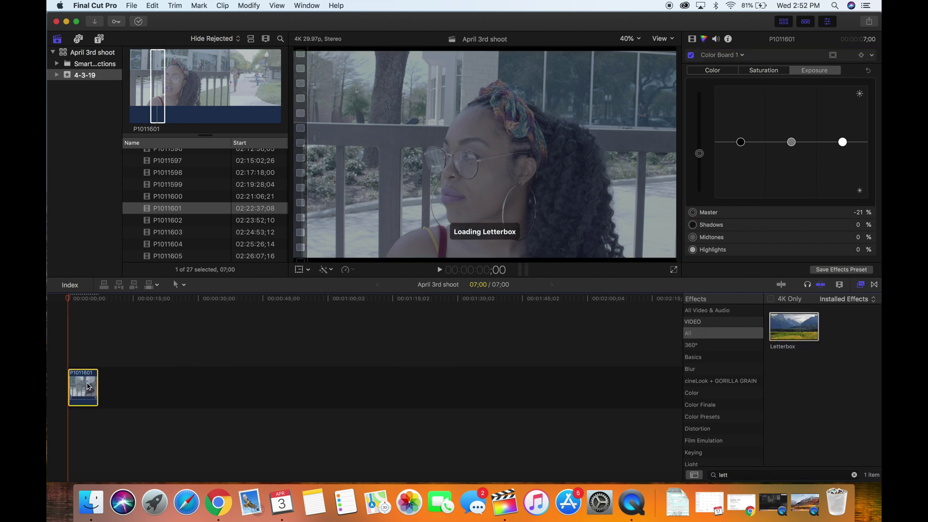
click(692, 39)
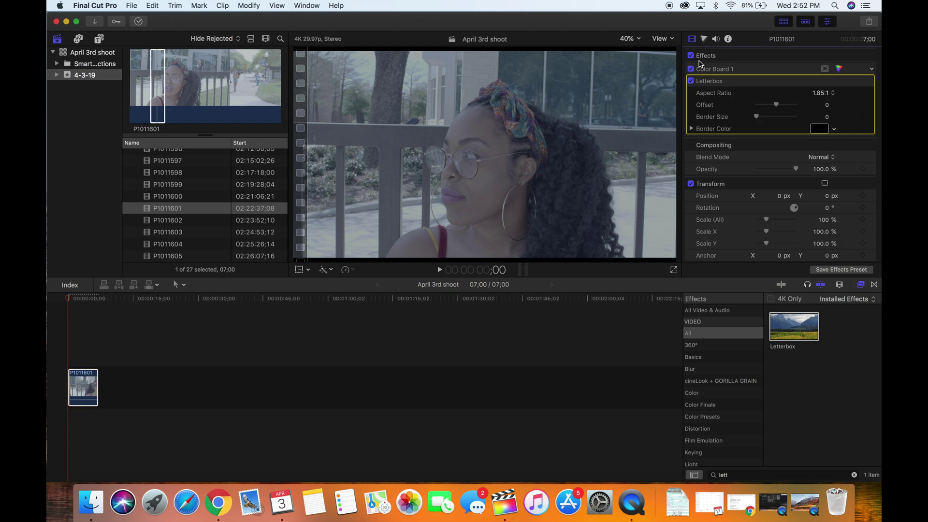
drag(755, 116, 853, 108)
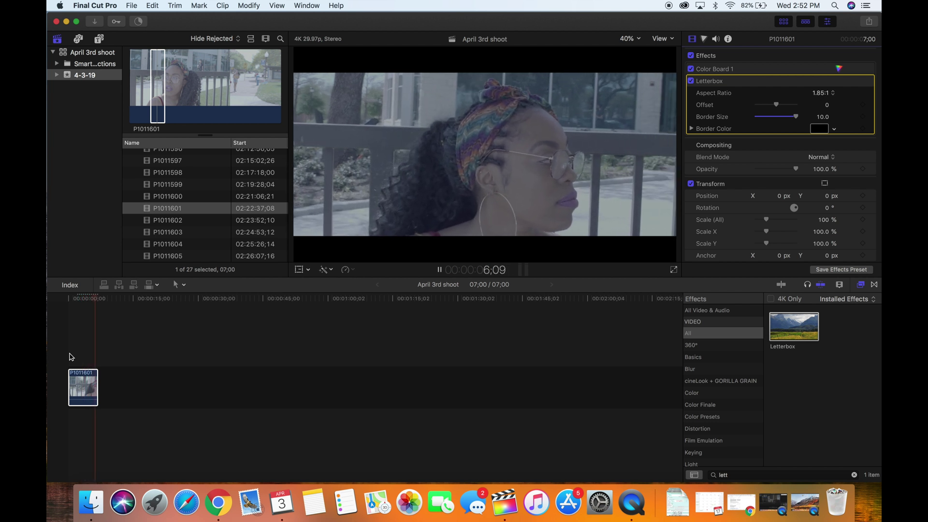
key(space)
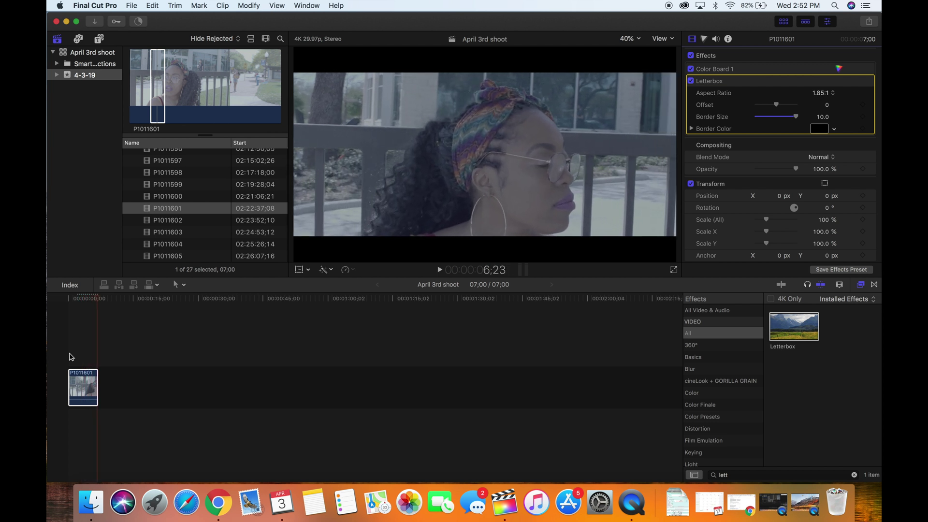